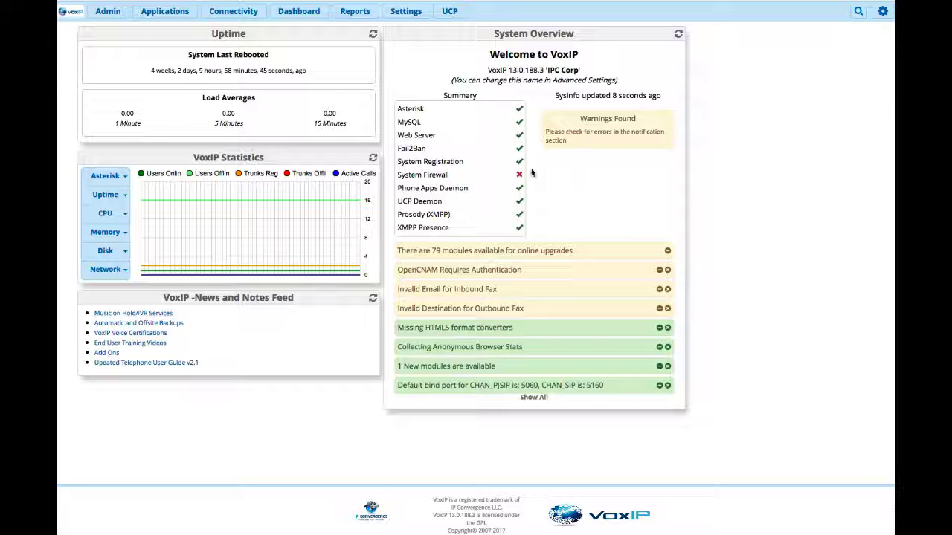
Start a new time group and set its first time range from 08:00 to 17:00
{"action": "mouse_move", "coordinate": [174, 16]}
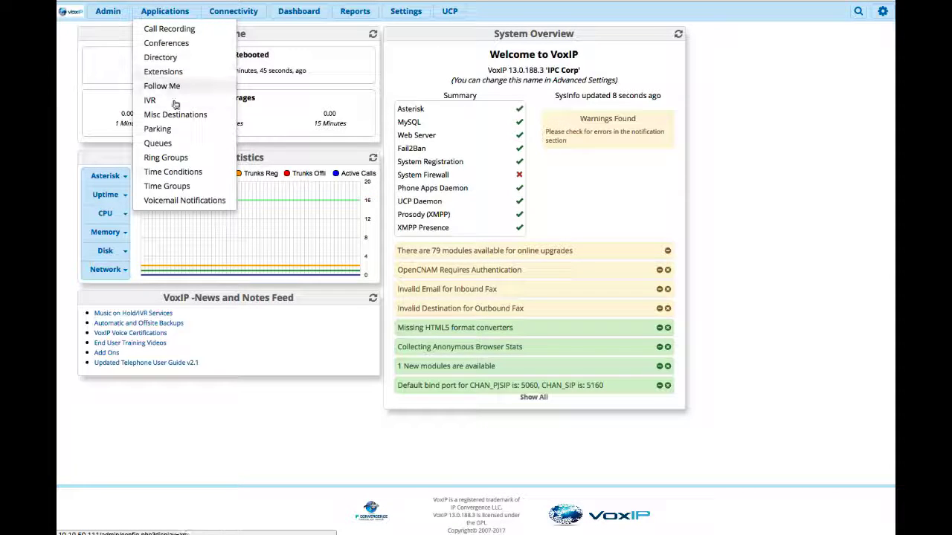
{"action": "left_click", "coordinate": [183, 187]}
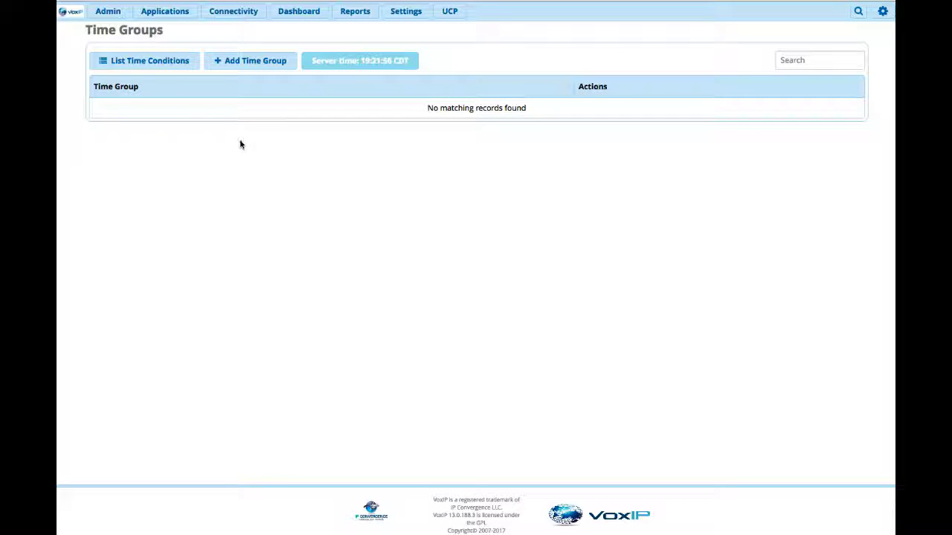
{"action": "left_click", "coordinate": [234, 61]}
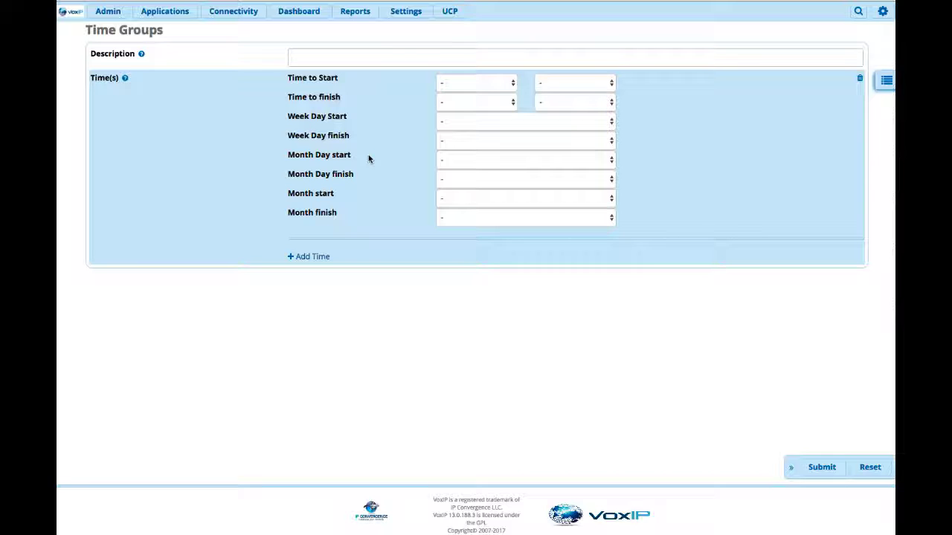
{"action": "left_click", "coordinate": [512, 83]}
{"action": "left_click", "coordinate": [483, 177]}
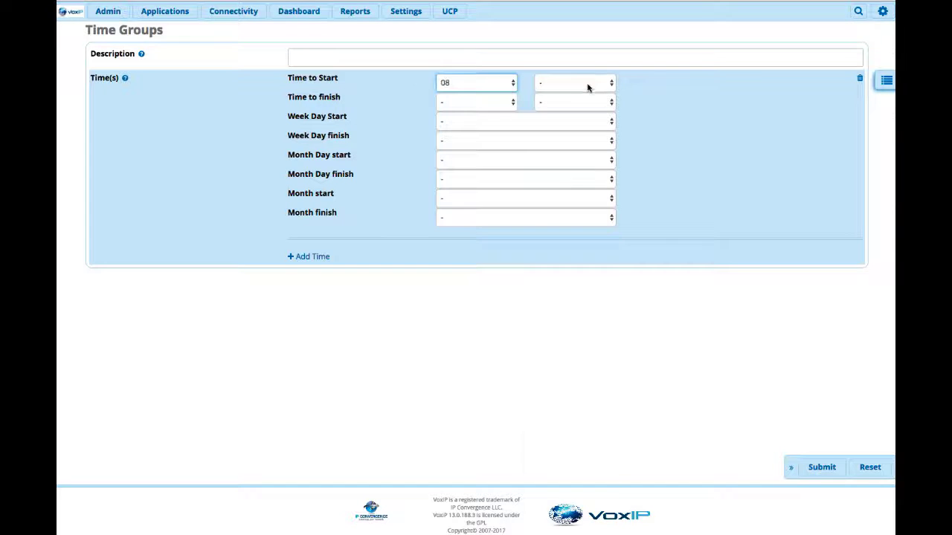
{"action": "left_click", "coordinate": [588, 84]}
{"action": "left_click", "coordinate": [572, 95]}
{"action": "left_click", "coordinate": [499, 101]}
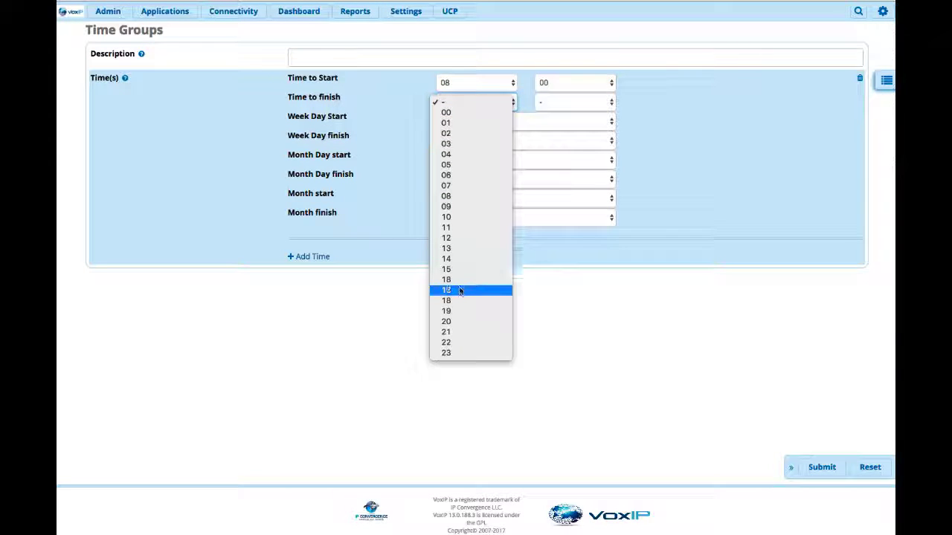
{"action": "left_click", "coordinate": [461, 290]}
{"action": "left_click", "coordinate": [552, 105]}
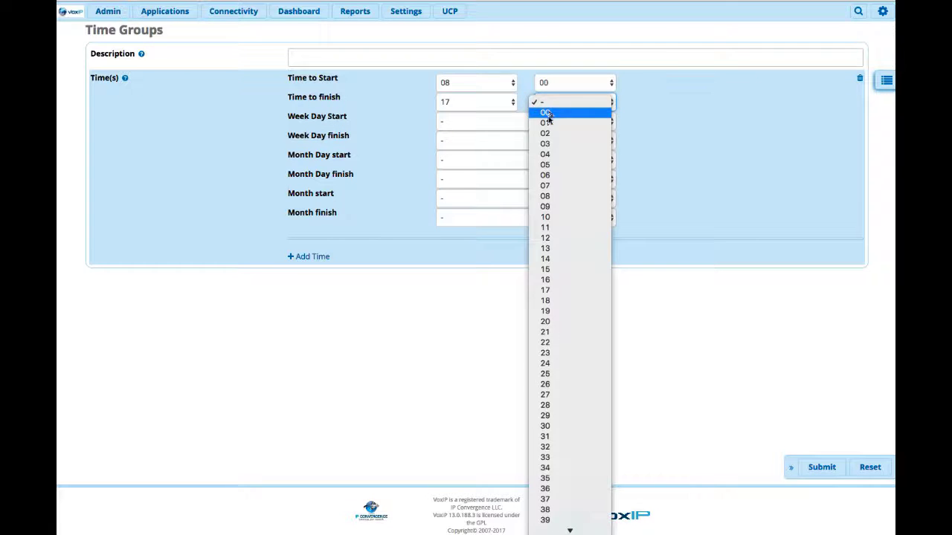
{"action": "left_click", "coordinate": [551, 114]}
Set the first time range's weekdays to start on Monday and finish on Friday
{"action": "left_click", "coordinate": [451, 123]}
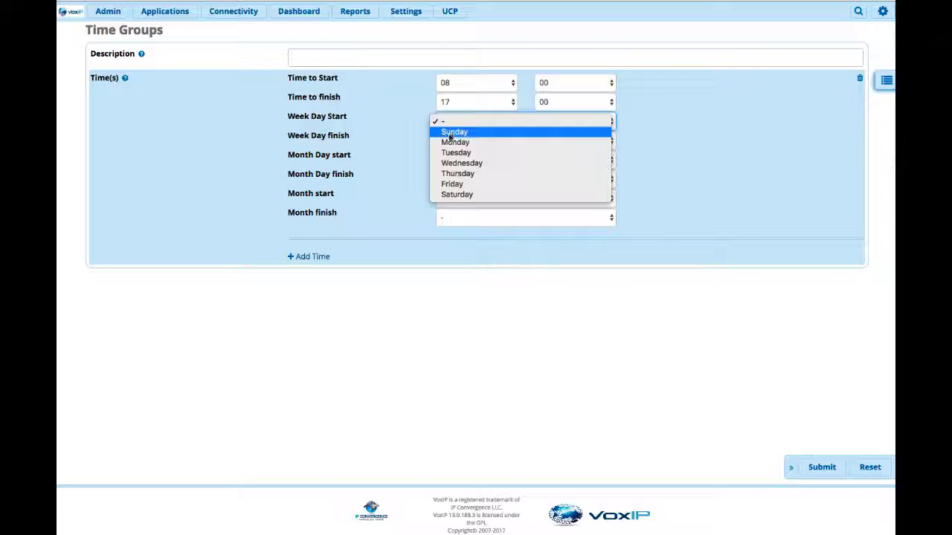
{"action": "left_click", "coordinate": [454, 142]}
{"action": "left_click", "coordinate": [455, 146]}
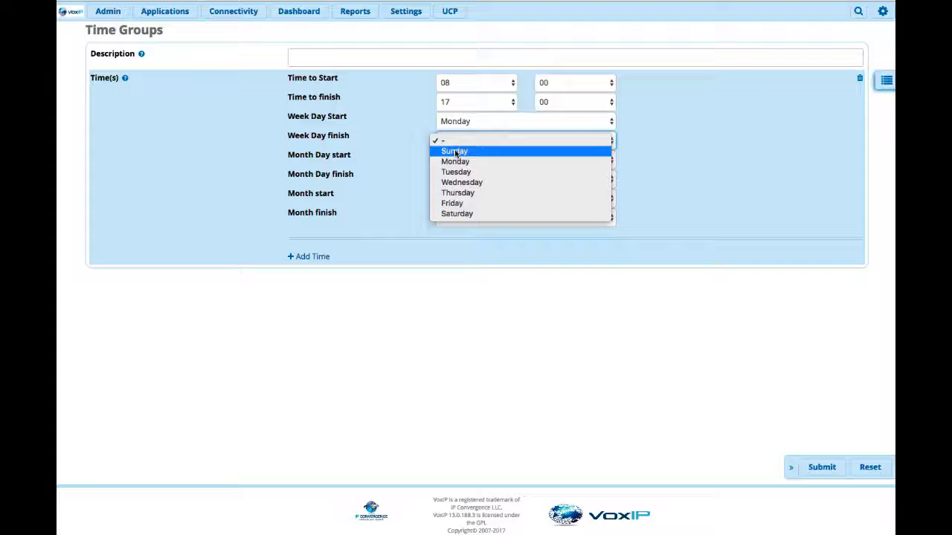
{"action": "left_click", "coordinate": [459, 201]}
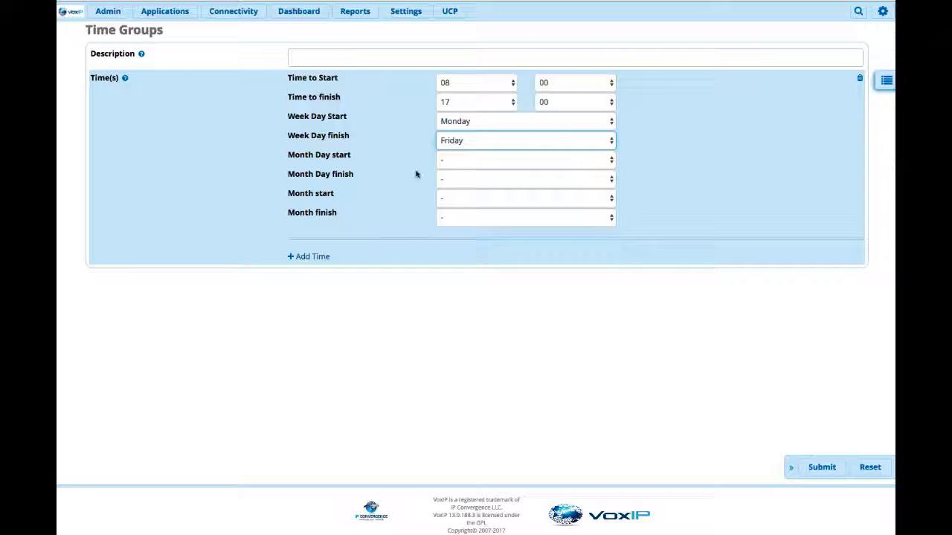
Add a second time range to the time group, starting at 10:00 and finishing at 16:00
{"action": "left_click", "coordinate": [309, 258]}
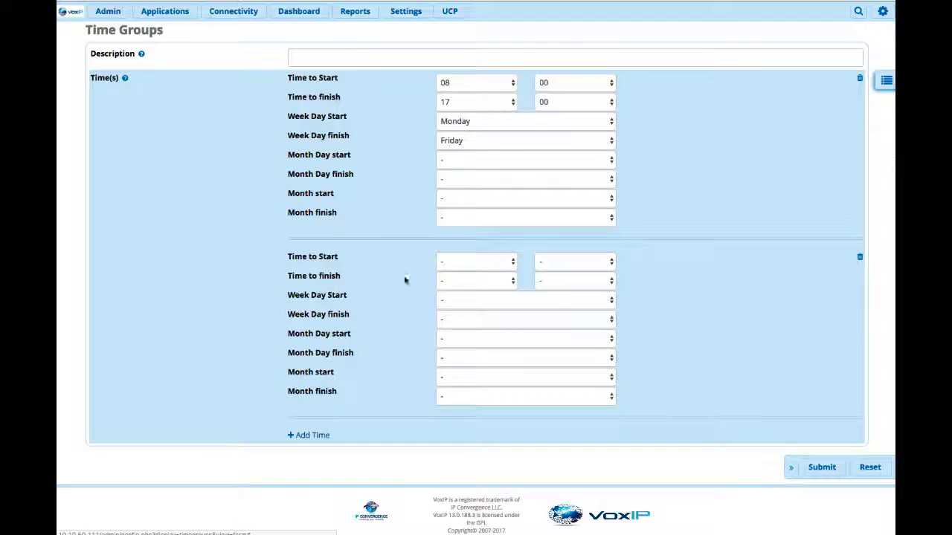
{"action": "left_click", "coordinate": [480, 260]}
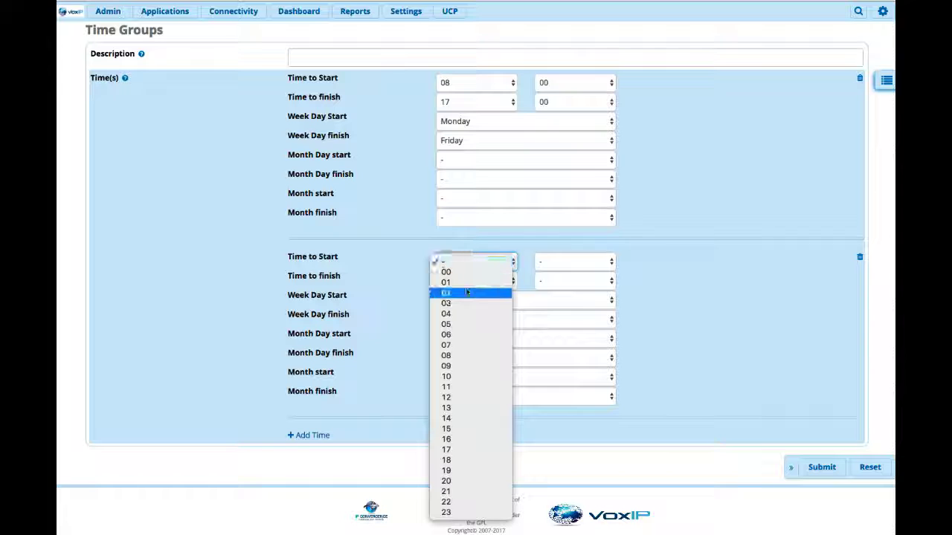
{"action": "left_click", "coordinate": [454, 376]}
{"action": "left_click", "coordinate": [578, 261]}
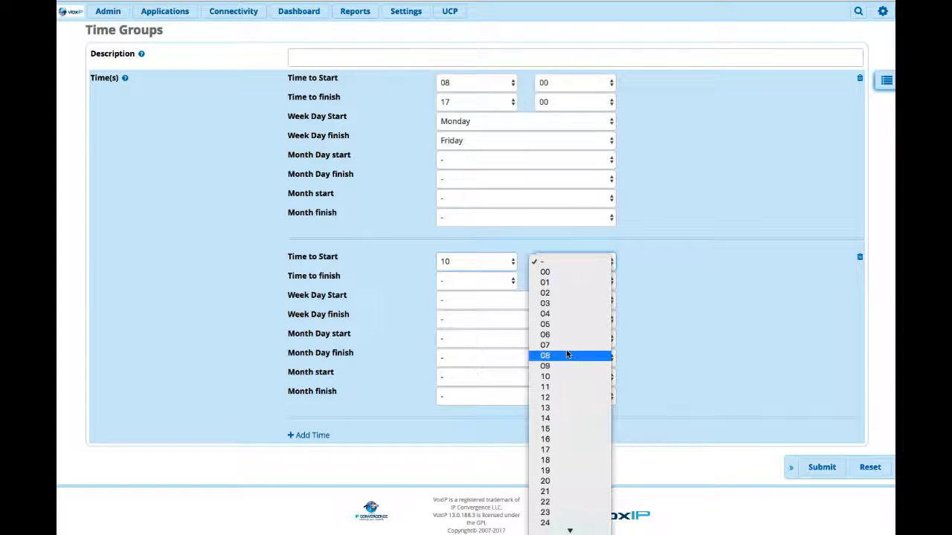
{"action": "left_click", "coordinate": [559, 439]}
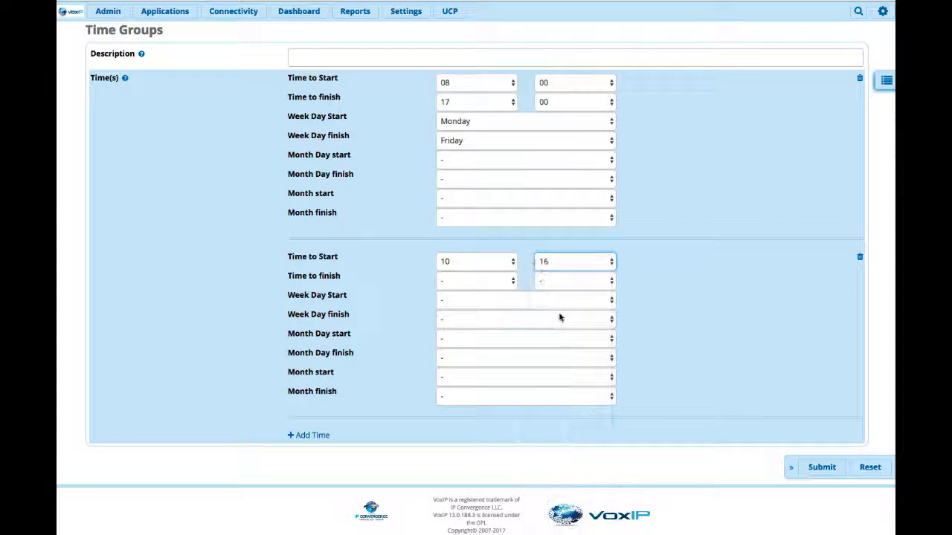
{"action": "left_click", "coordinate": [562, 260]}
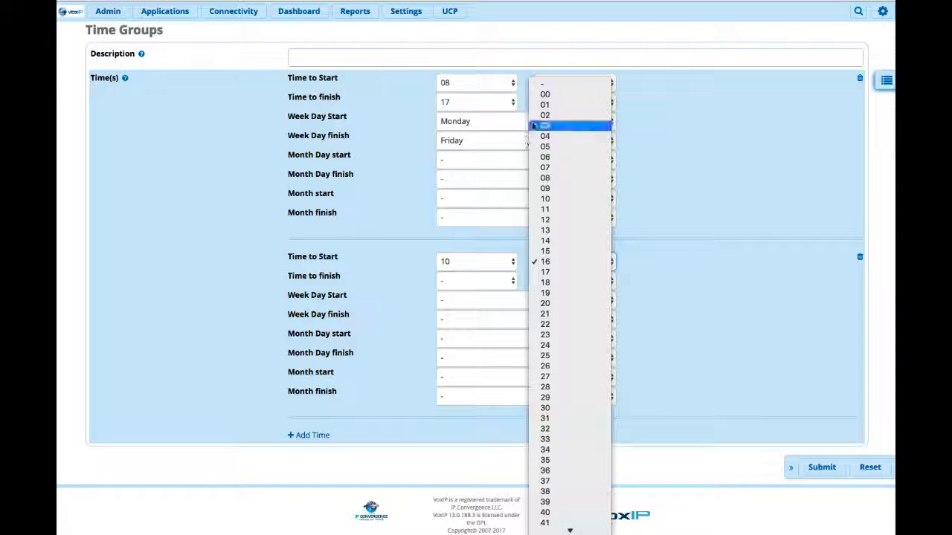
{"action": "left_click", "coordinate": [547, 96]}
{"action": "left_click", "coordinate": [504, 283]}
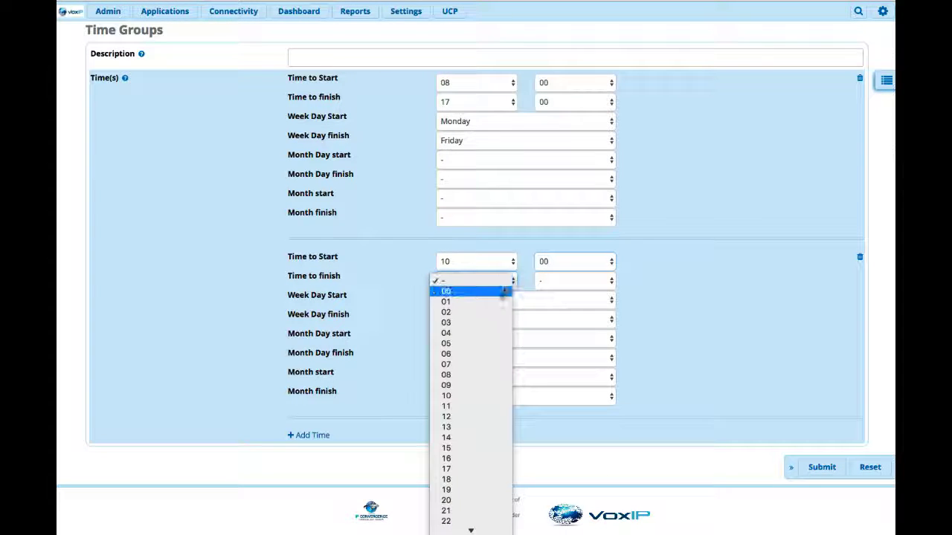
{"action": "left_click", "coordinate": [484, 458]}
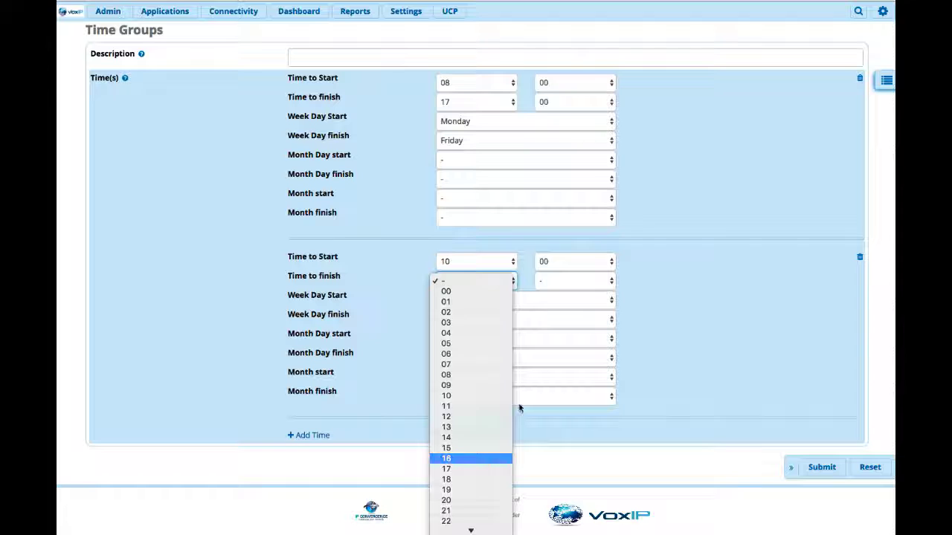
{"action": "left_click", "coordinate": [576, 280]}
{"action": "left_click", "coordinate": [570, 290]}
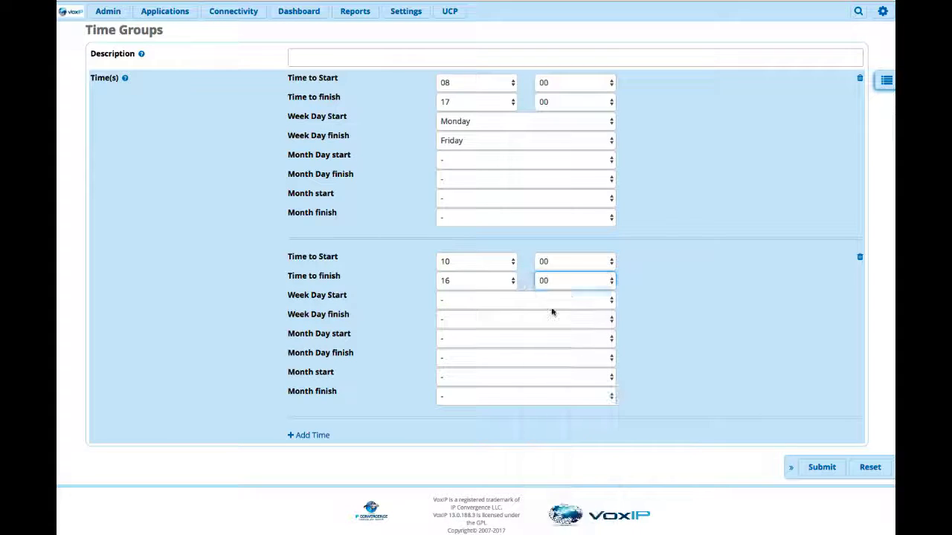
Set both the start and finish weekday of the second time range to Saturday
{"action": "left_click", "coordinate": [509, 301]}
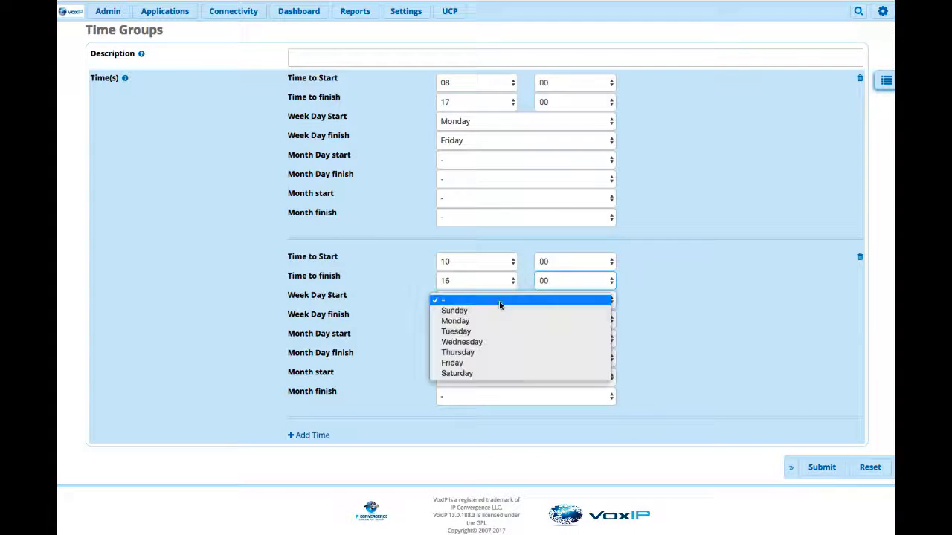
{"action": "left_click", "coordinate": [493, 373]}
{"action": "left_click", "coordinate": [466, 319]}
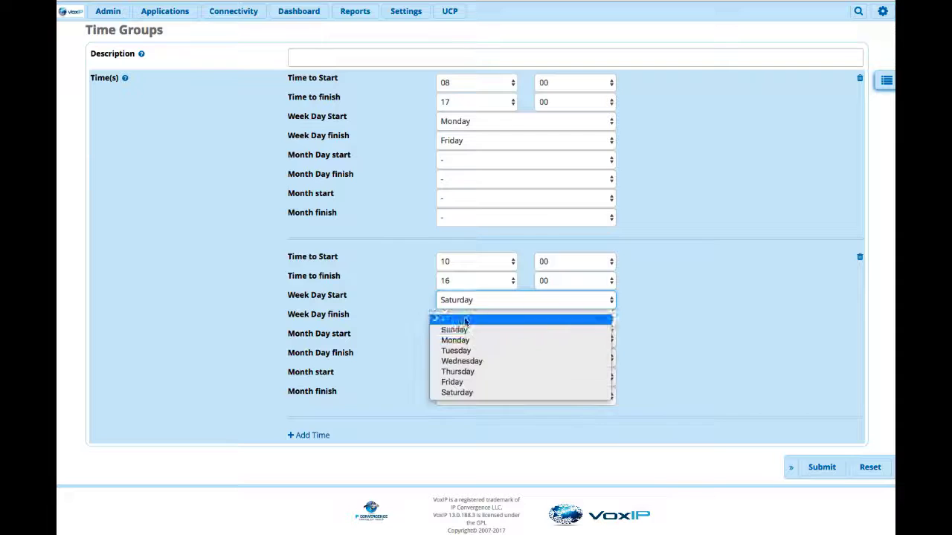
{"action": "left_click", "coordinate": [496, 392]}
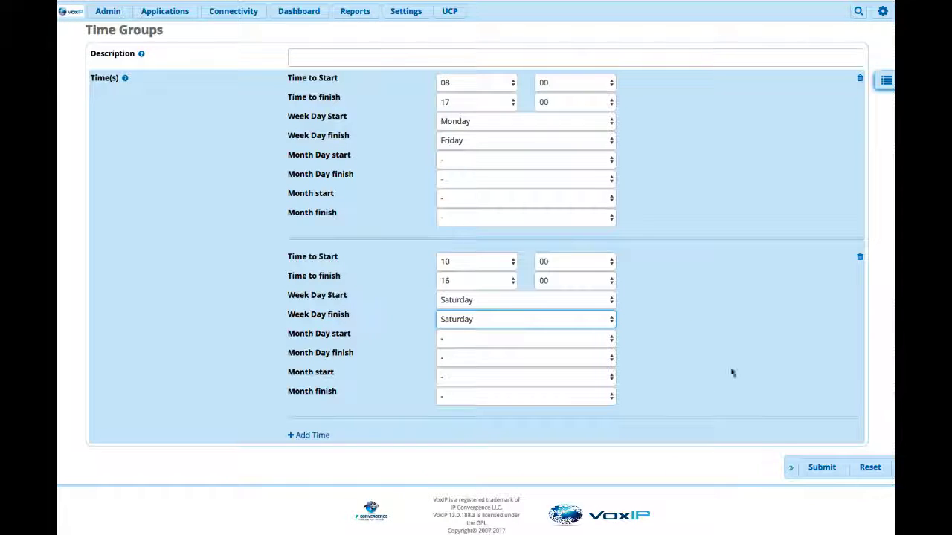
Describe the time group as "OpenHours", submit it and apply the configuration
{"action": "left_click", "coordinate": [372, 55]}
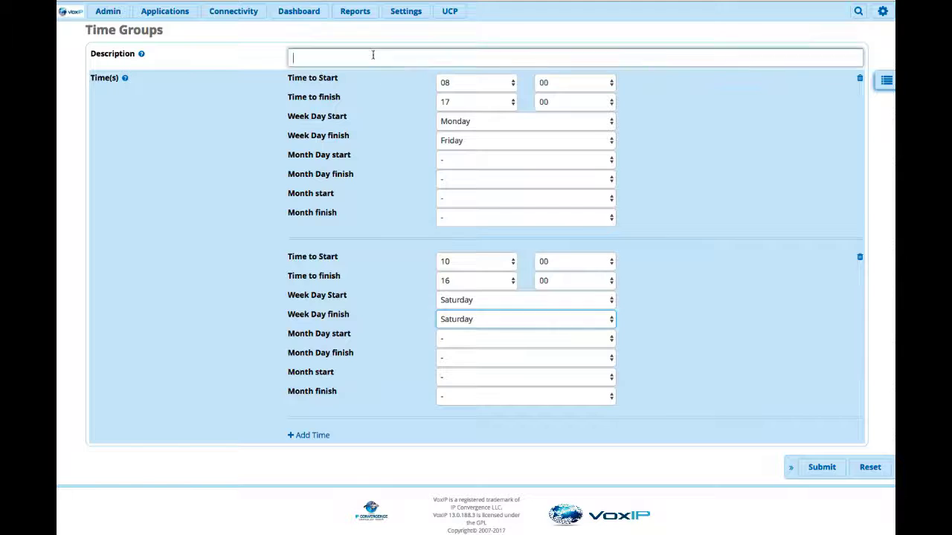
{"action": "type", "text": "Op"}
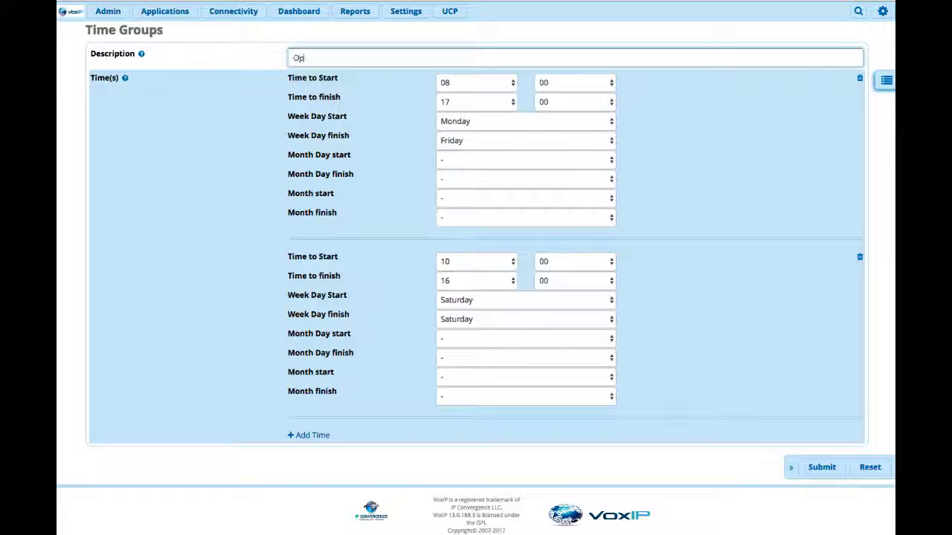
{"action": "type", "text": "enHours"}
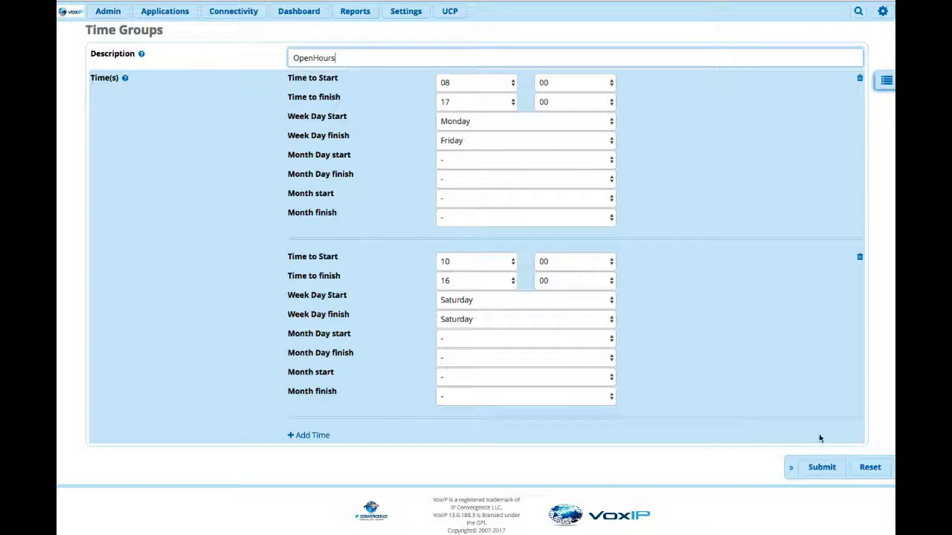
{"action": "left_click", "coordinate": [829, 472]}
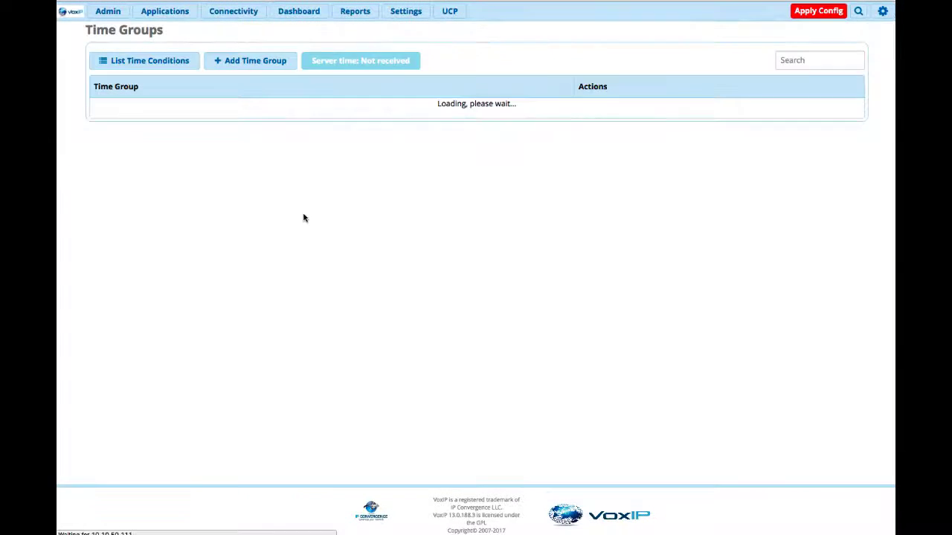
{"action": "left_click", "coordinate": [806, 15]}
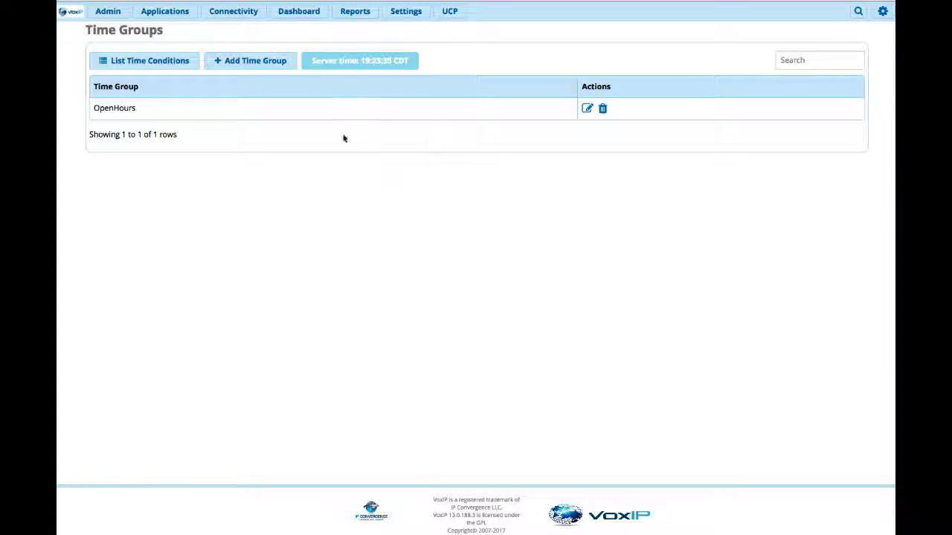
Start a new time condition and name it "Open"
{"action": "mouse_move", "coordinate": [165, 12]}
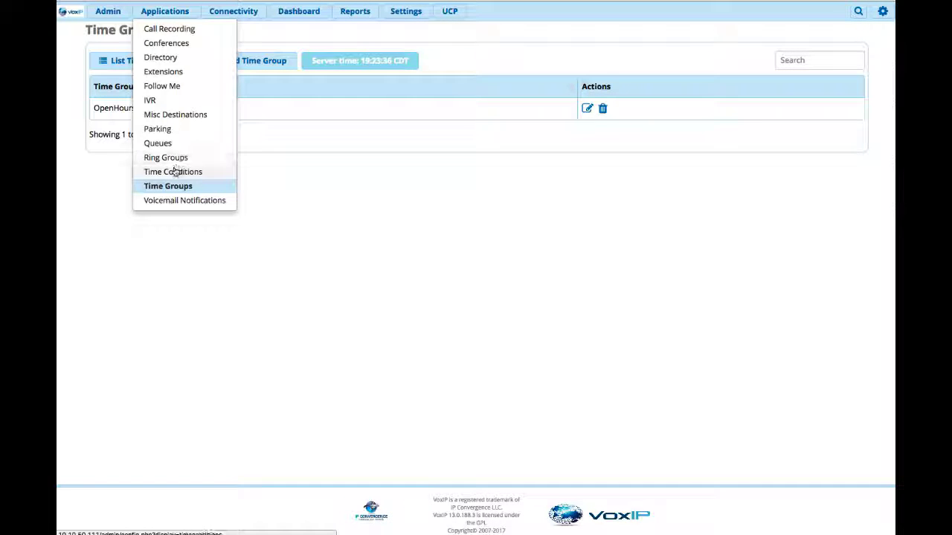
{"action": "left_click", "coordinate": [217, 175]}
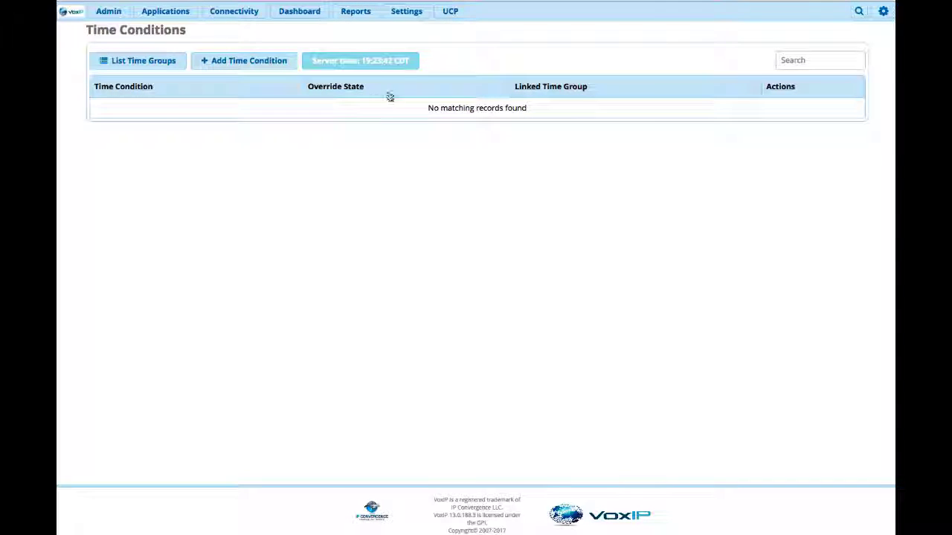
{"action": "left_click", "coordinate": [255, 62]}
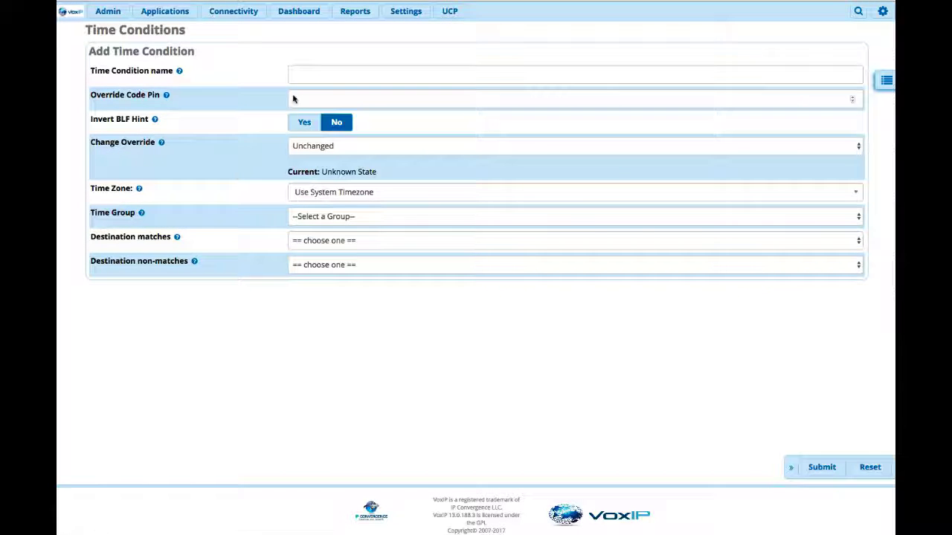
{"action": "left_click", "coordinate": [294, 76]}
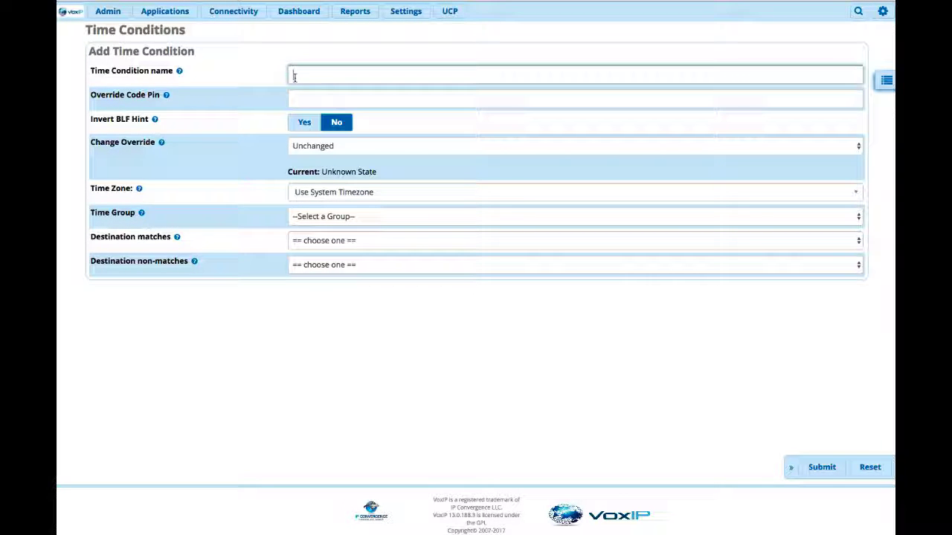
{"action": "type", "text": "OPen"}
{"action": "key", "text": "Tab"}
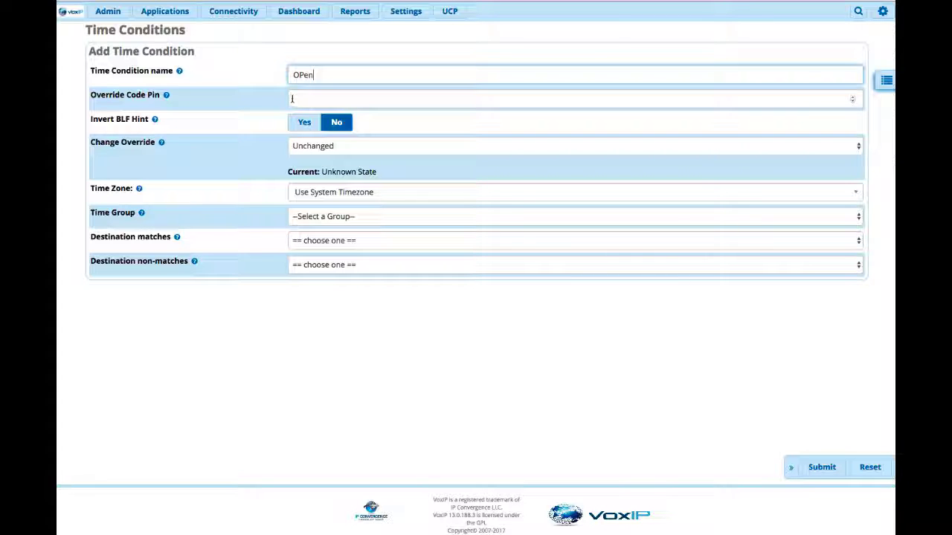
{"action": "left_click", "coordinate": [303, 76]}
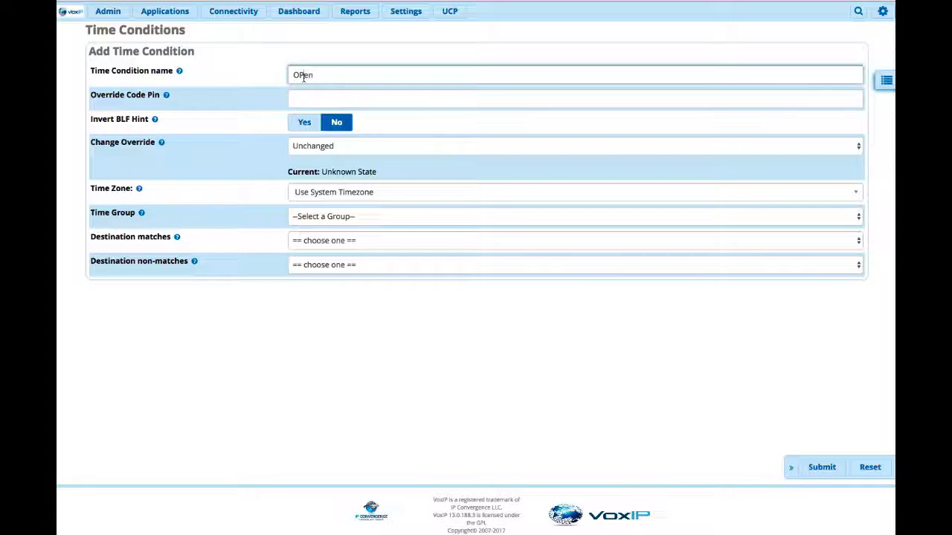
{"action": "key", "text": "BackSpace"}
{"action": "left_click", "coordinate": [296, 101]}
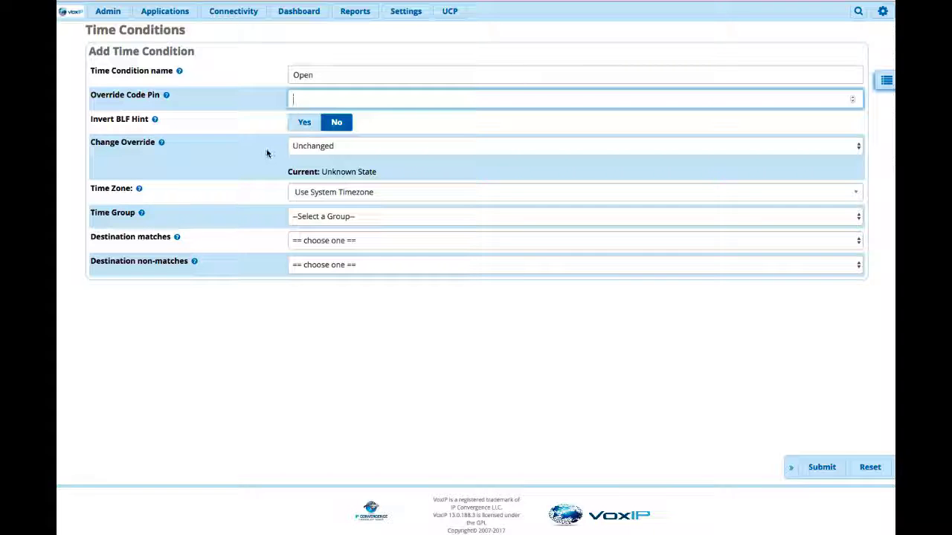
View the Change Override choices and assign the OpenHours time group to the time condition
{"action": "left_click", "coordinate": [348, 145]}
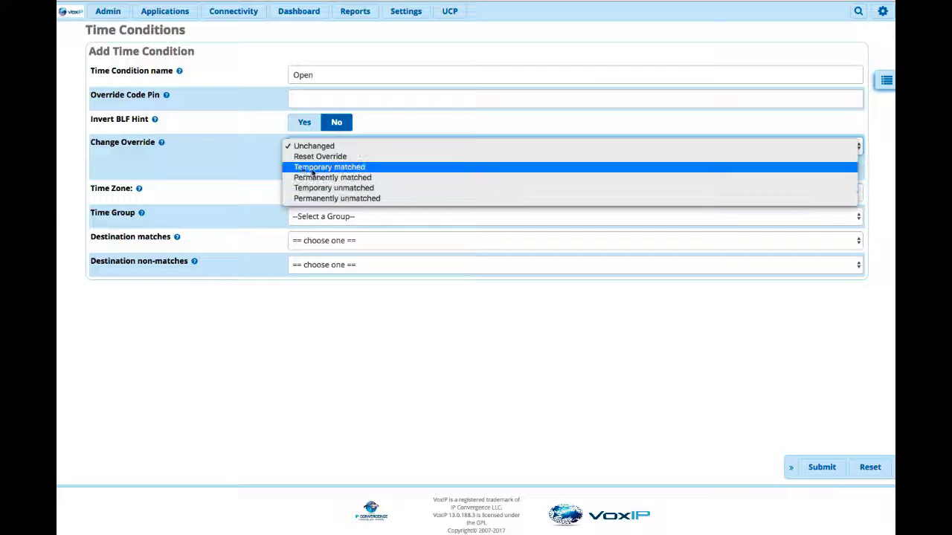
{"action": "left_click", "coordinate": [254, 160]}
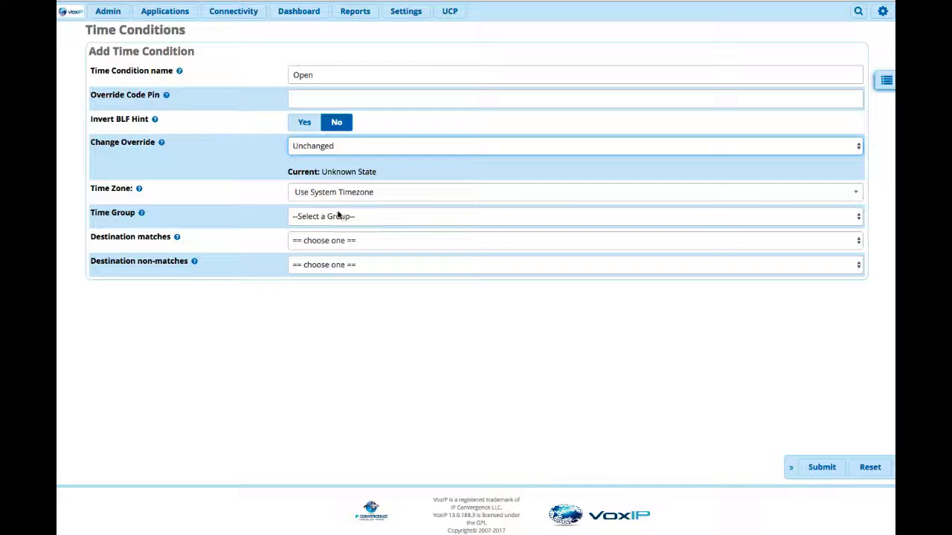
{"action": "left_click", "coordinate": [339, 216]}
{"action": "left_click", "coordinate": [333, 226]}
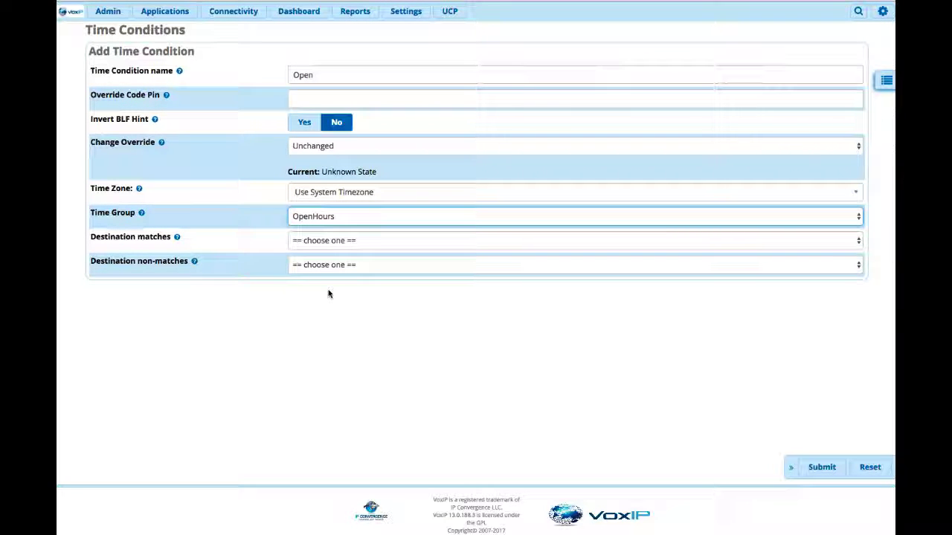
Send matching calls to the 2000 Sales ring group and non-matching calls to the Test IVR, and submit the time condition
{"action": "left_click", "coordinate": [333, 240]}
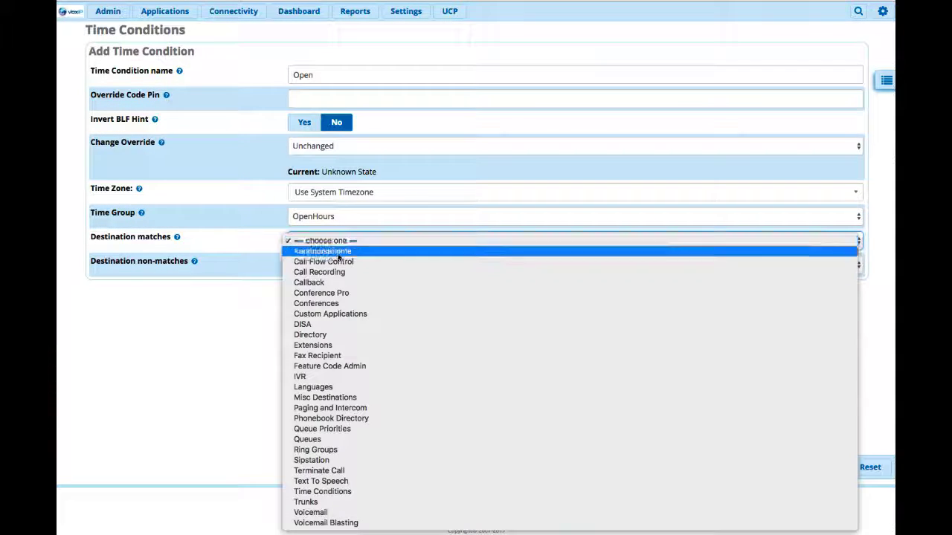
{"action": "left_click", "coordinate": [320, 450]}
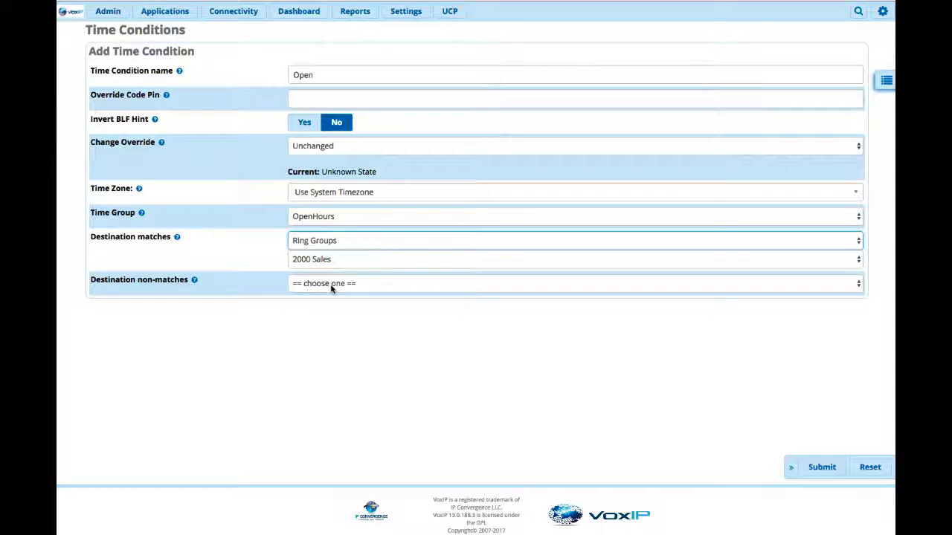
{"action": "left_click", "coordinate": [333, 288]}
{"action": "left_click", "coordinate": [357, 421]}
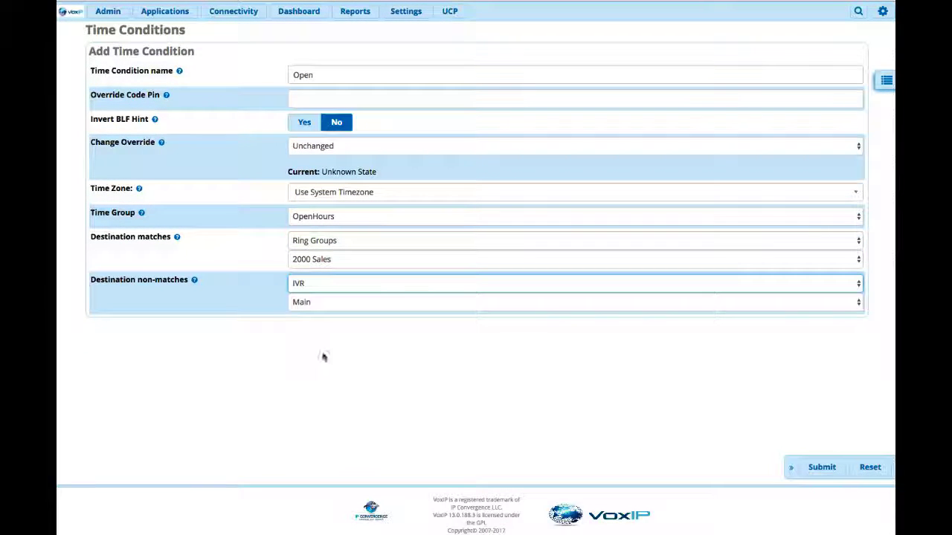
{"action": "left_click", "coordinate": [323, 302]}
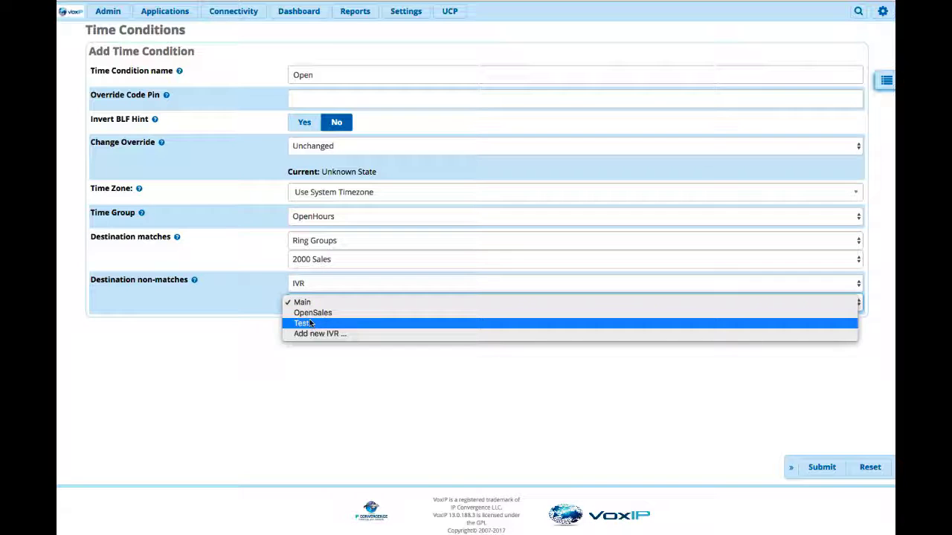
{"action": "left_click", "coordinate": [313, 334]}
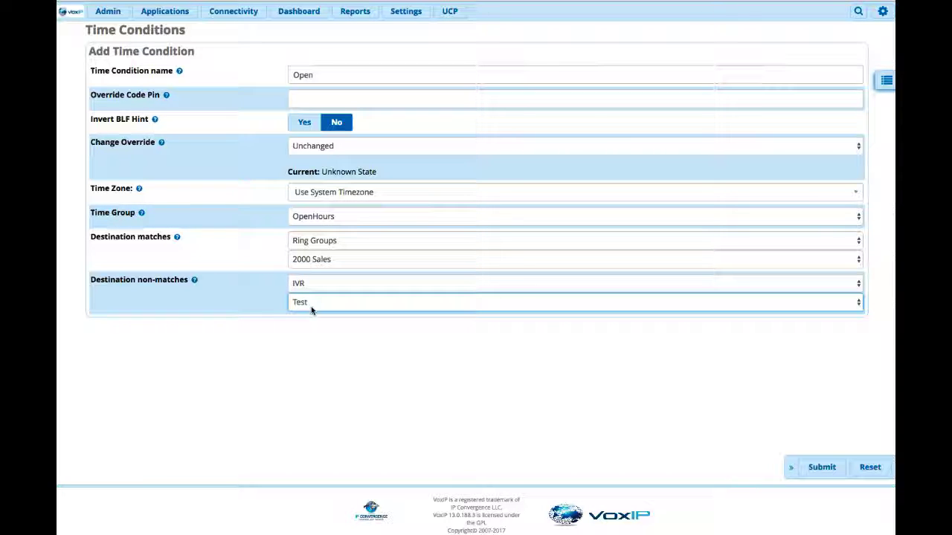
{"action": "left_click", "coordinate": [827, 468]}
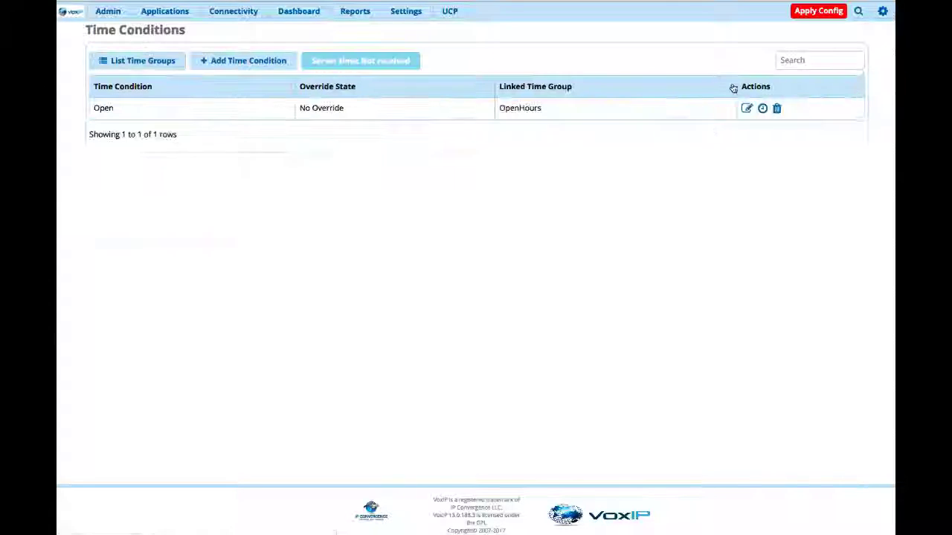